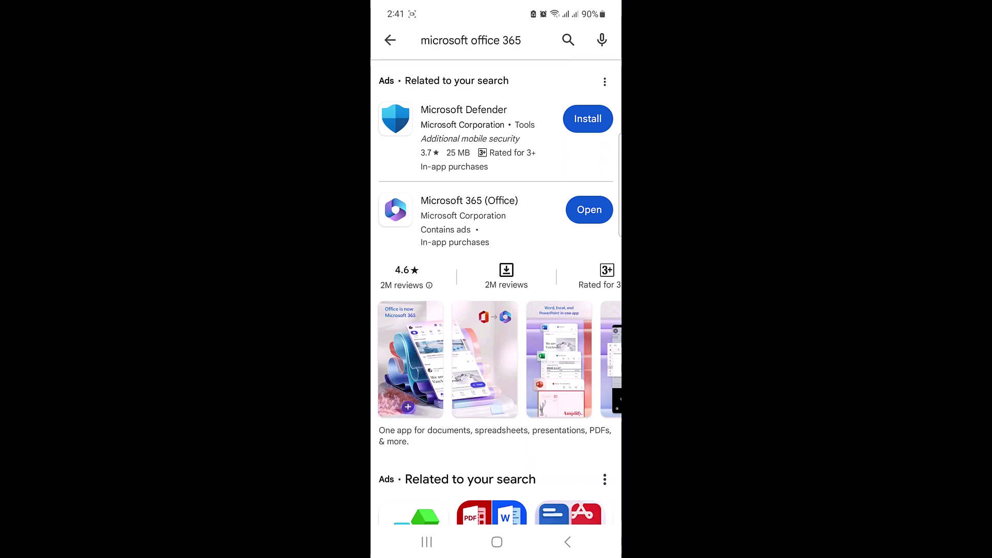
# Step: Launch Microsoft 365 and pick Word from the Create options
pyautogui.click(589, 209)
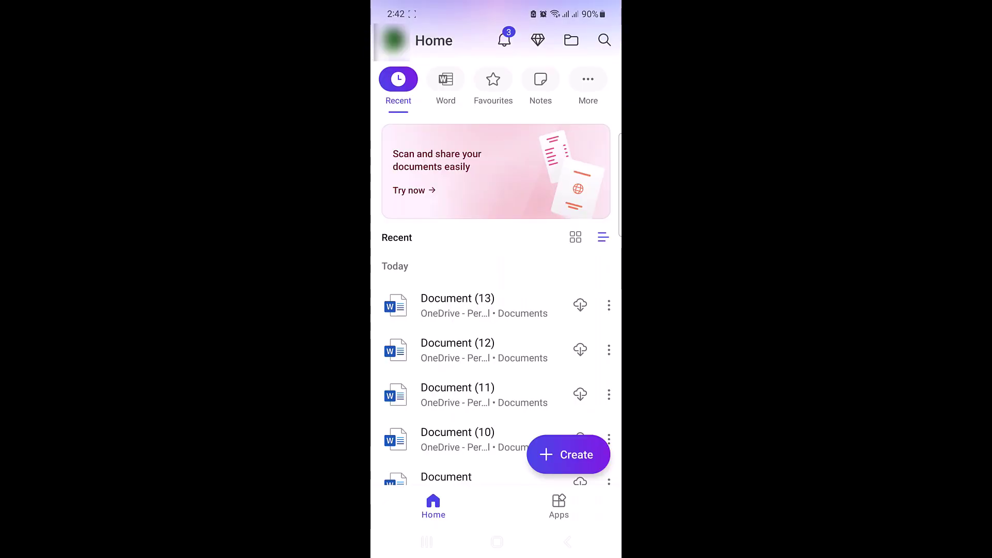
pyautogui.click(568, 455)
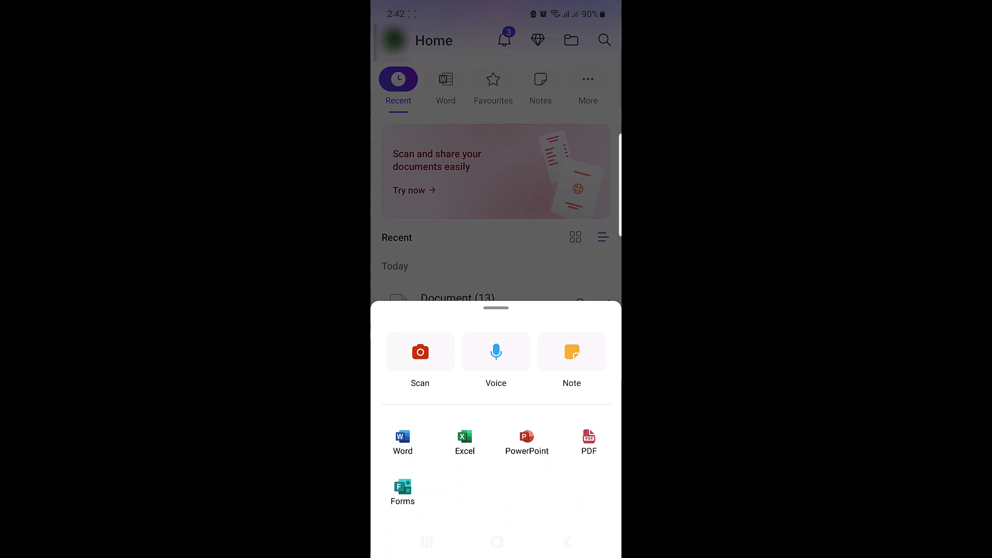
pyautogui.click(403, 443)
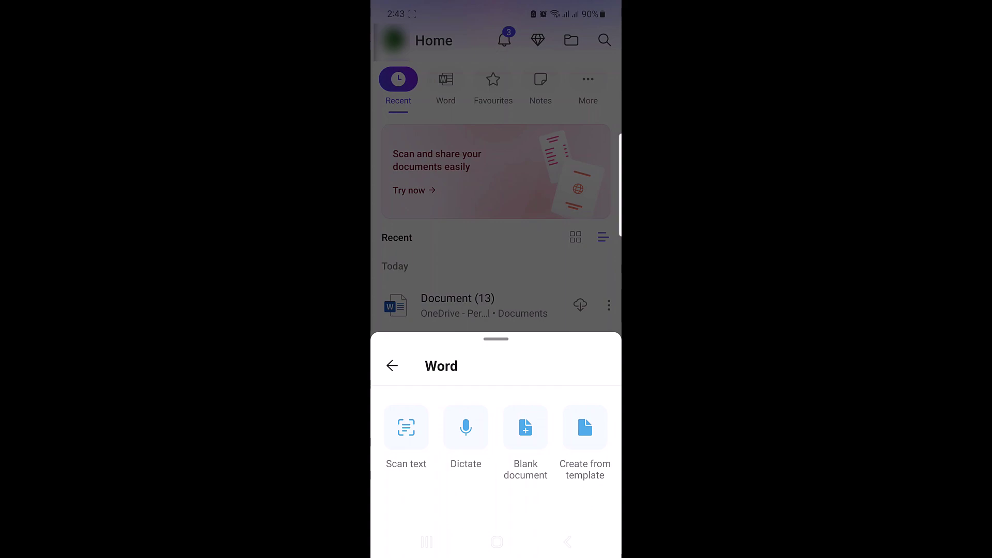
# Step: Start a new blank document from the Word creation options
pyautogui.click(525, 434)
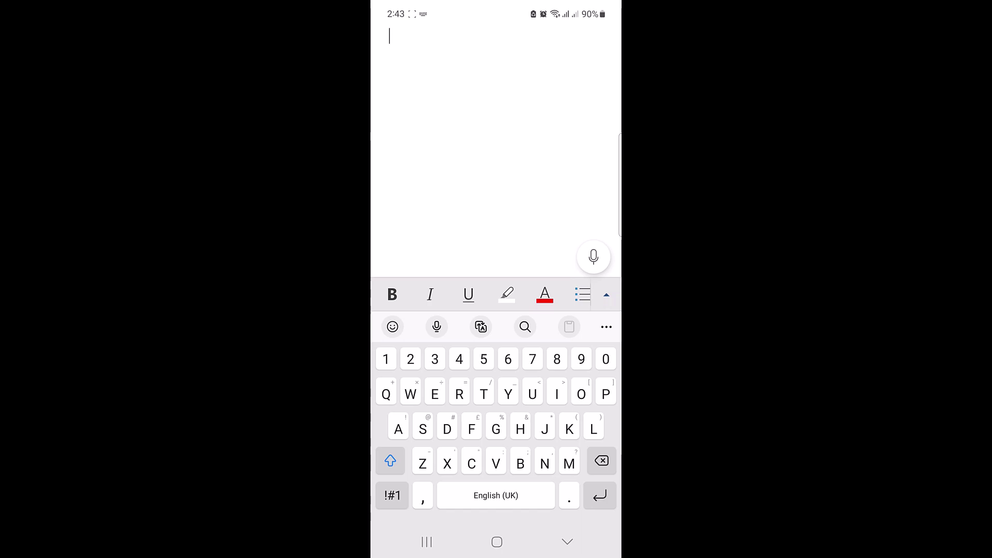
pyautogui.write('Heading')
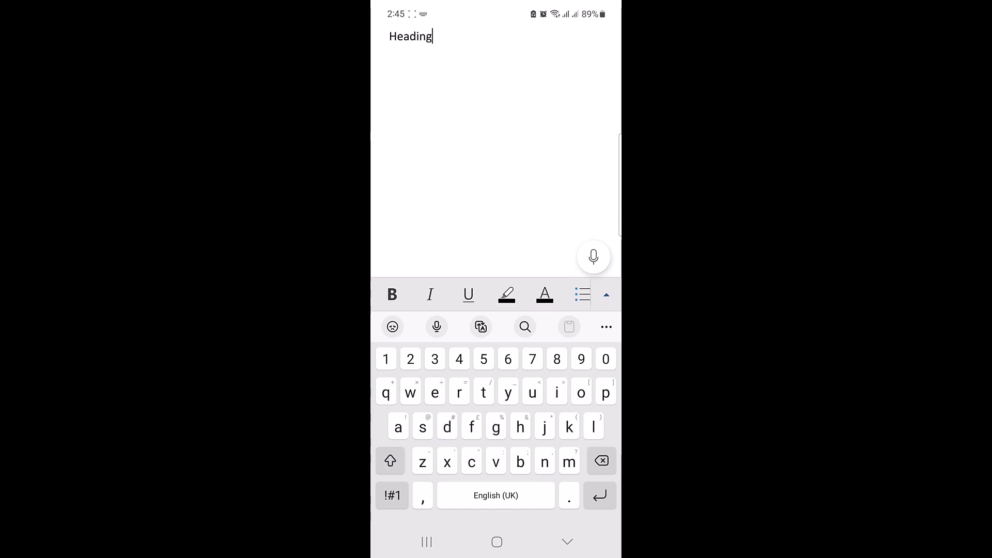
pyautogui.write(' 1')
# Step: Select the text 'Heading 1' and change its font colour to orange
pyautogui.click(416, 38)
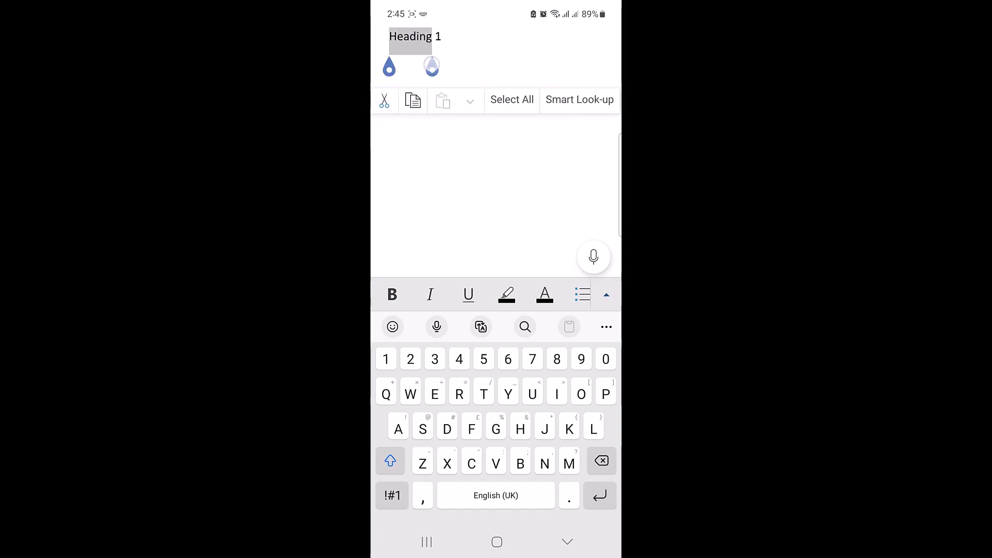
pyautogui.moveTo(432, 67); pyautogui.dragTo(450, 67)
pyautogui.click(545, 294)
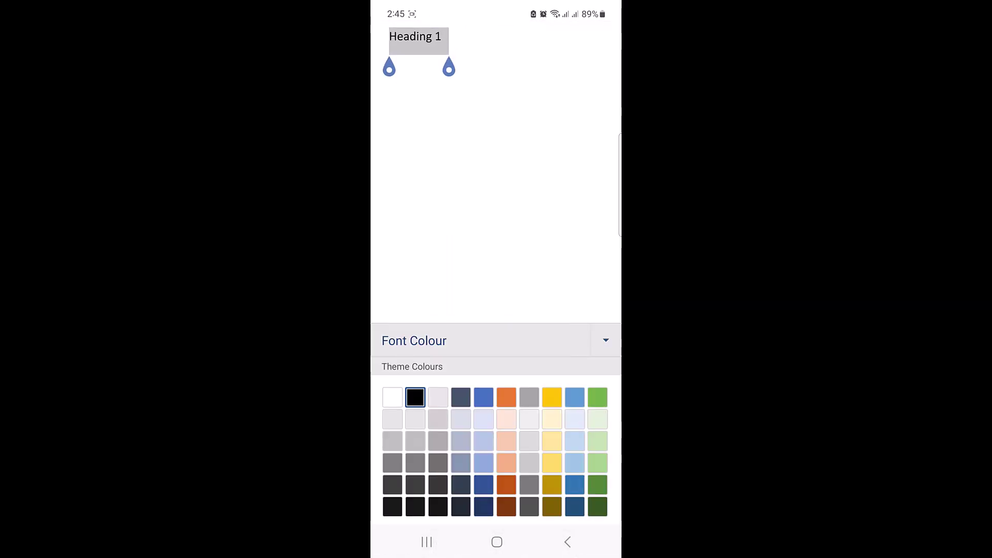
pyautogui.click(504, 394)
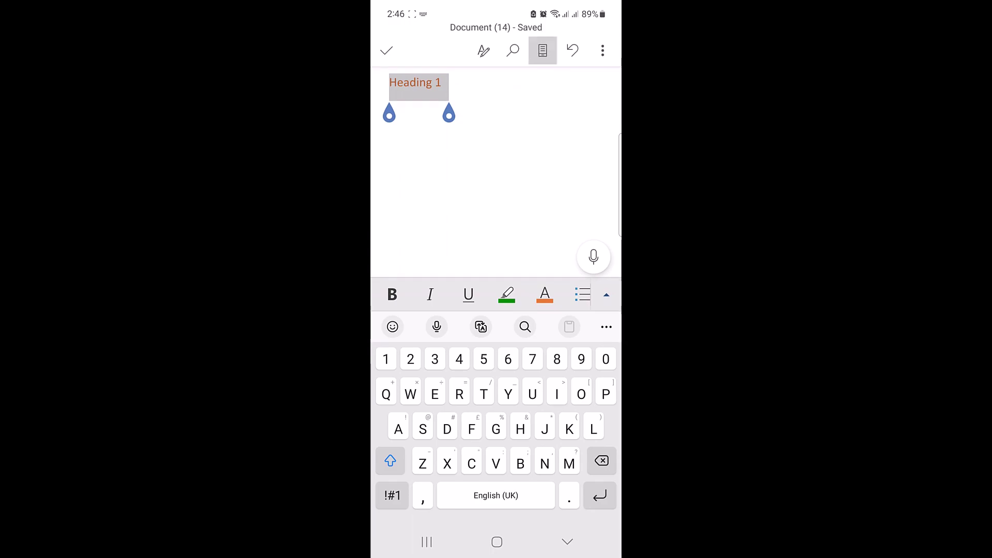
# Step: Set the font size of 'Heading 1' to 48
pyautogui.click(606, 294)
pyautogui.click(589, 374)
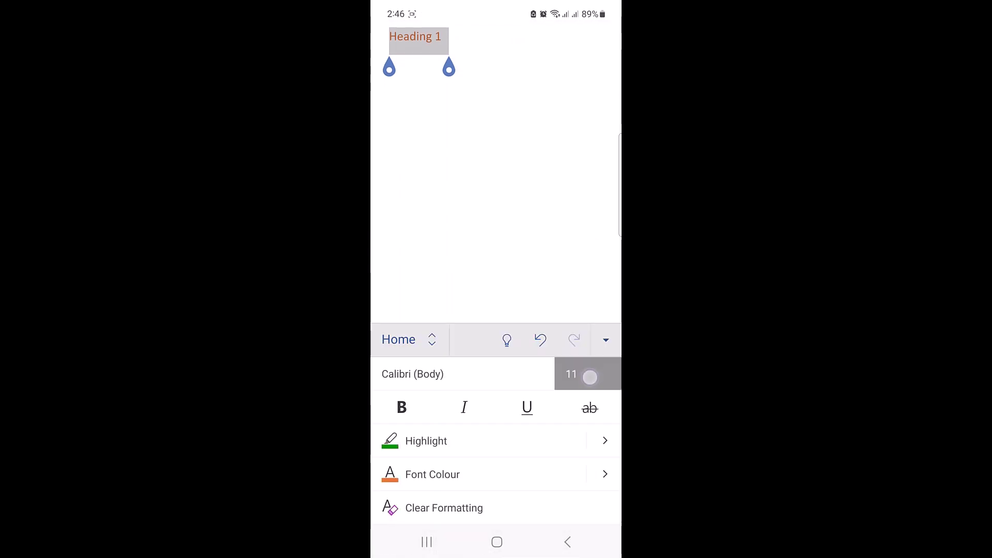
pyautogui.scroll(-5, 496, 442)
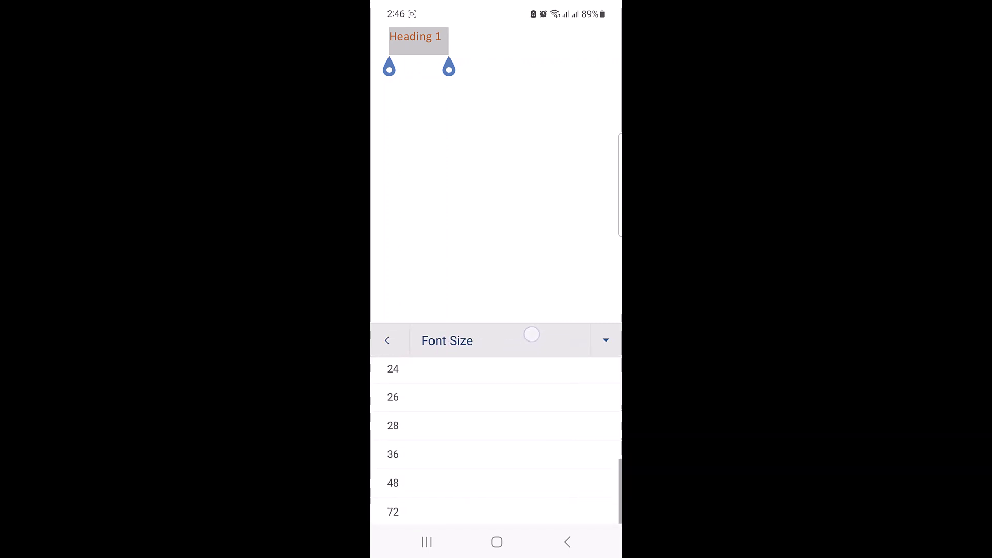
pyautogui.click(393, 496)
pyautogui.click(434, 217)
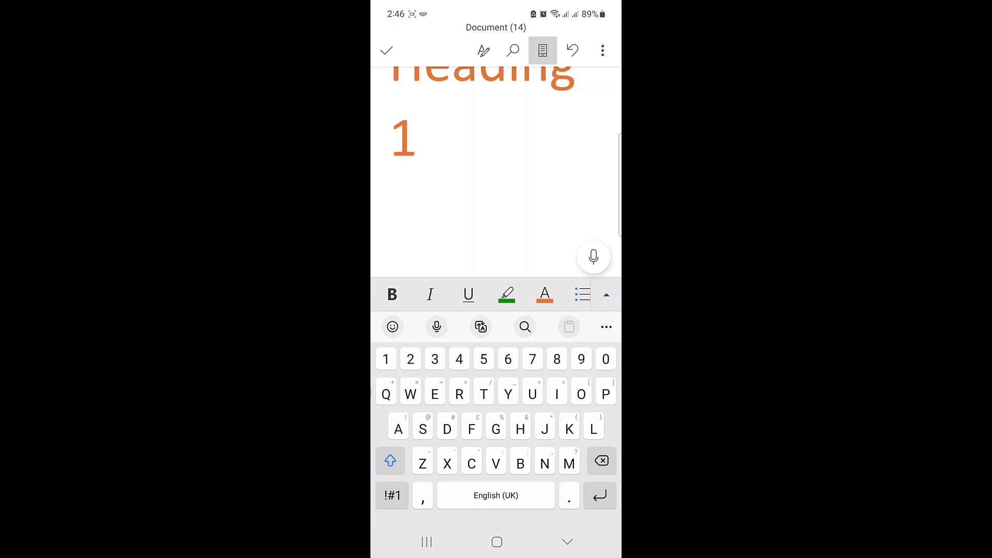
# Step: Switch the ribbon to Insert, open the Pictures options, then return to the document
pyautogui.click(606, 296)
pyautogui.click(405, 339)
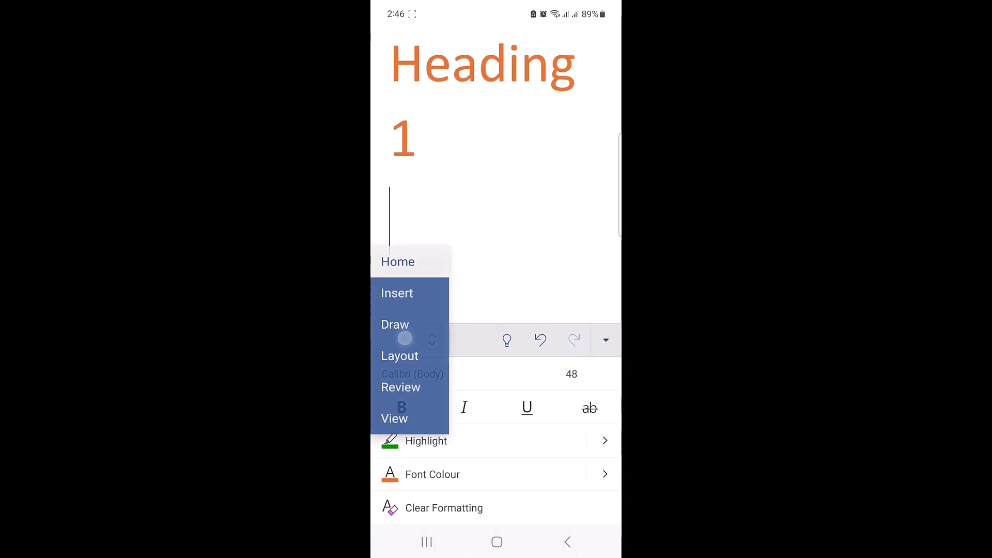
pyautogui.click(397, 291)
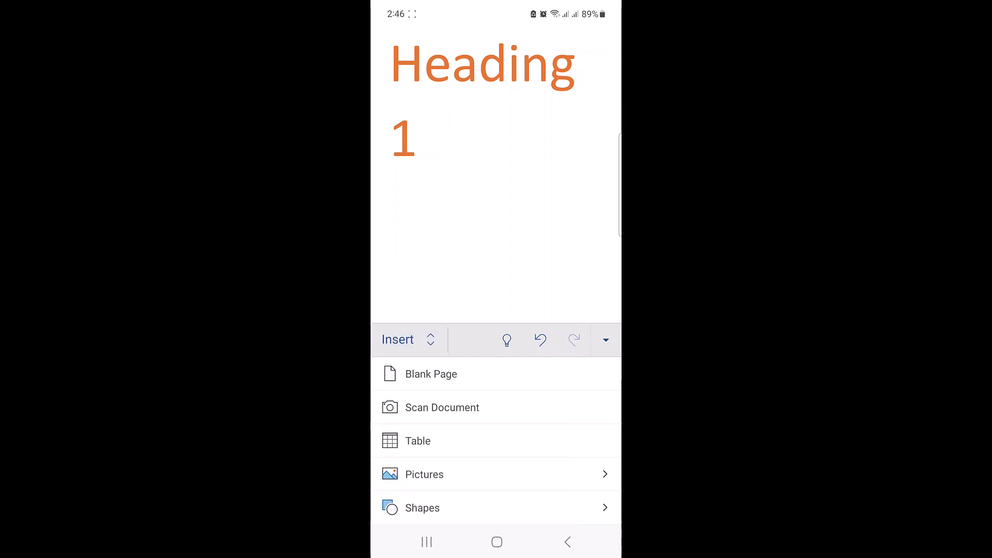
pyautogui.click(424, 473)
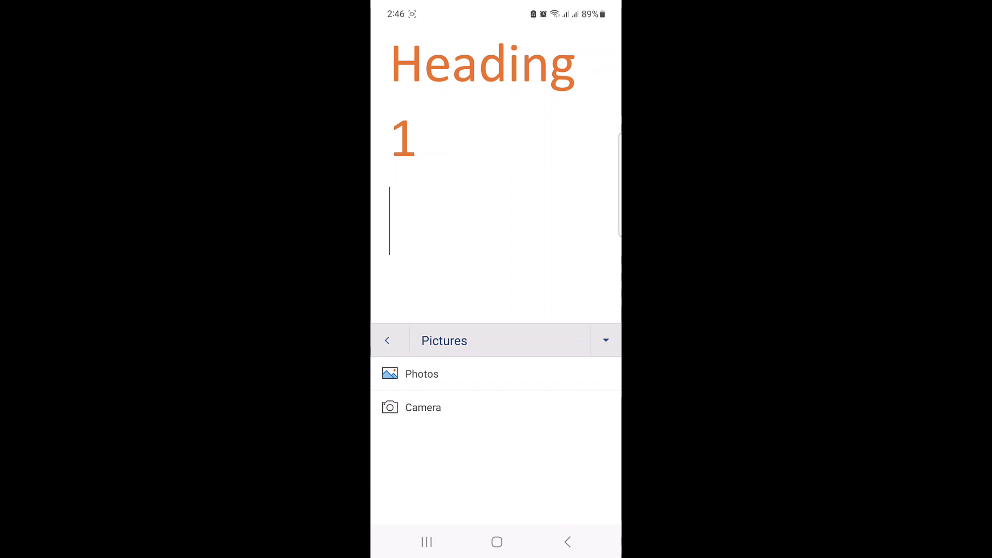
pyautogui.click(390, 233)
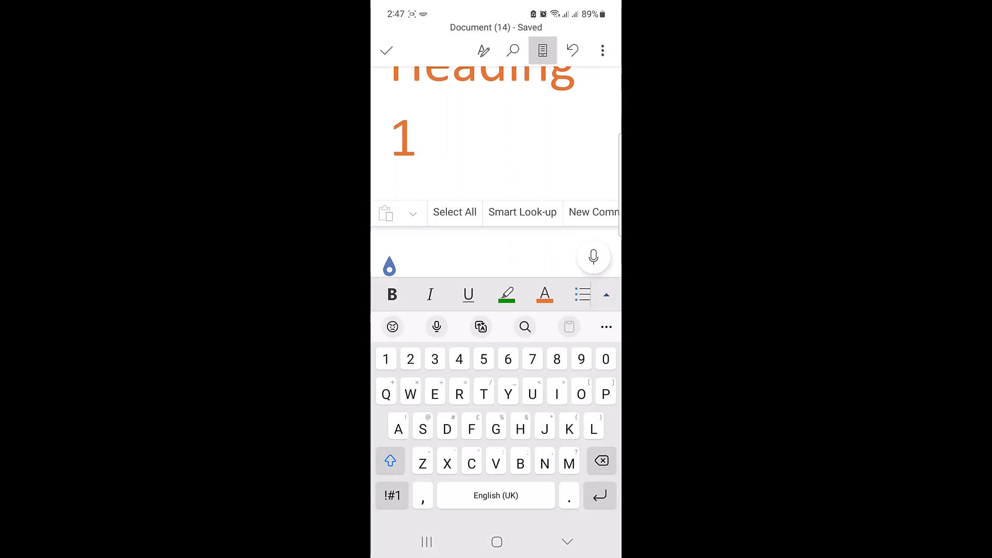
# Step: Save a copy of Document (14) to the Download folder on this device
pyautogui.click(604, 51)
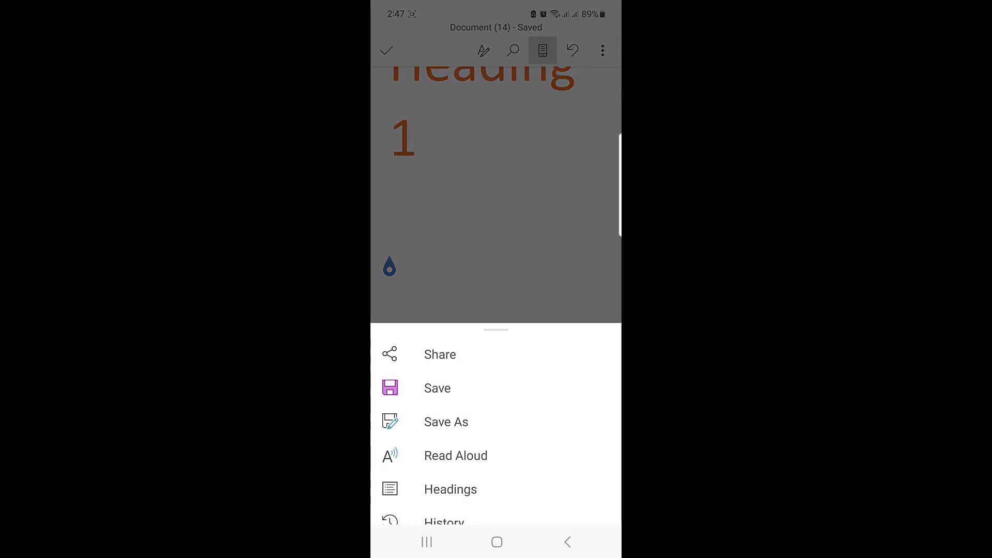
pyautogui.click(446, 422)
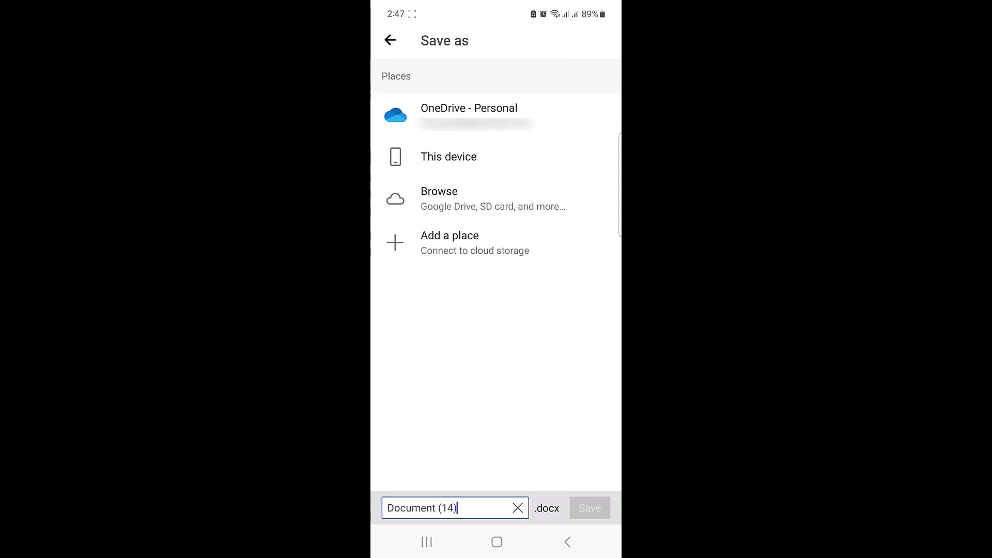
pyautogui.click(448, 157)
pyautogui.click(589, 508)
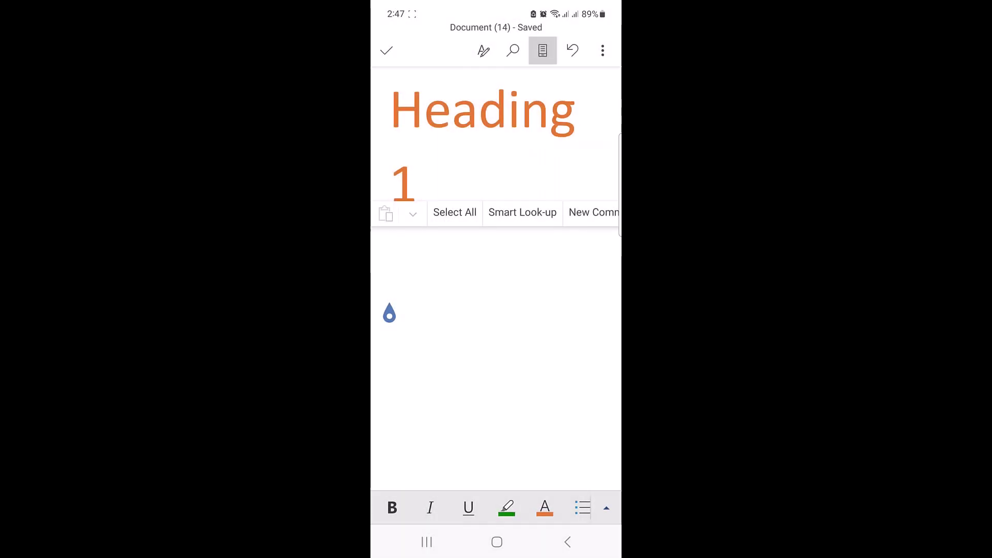